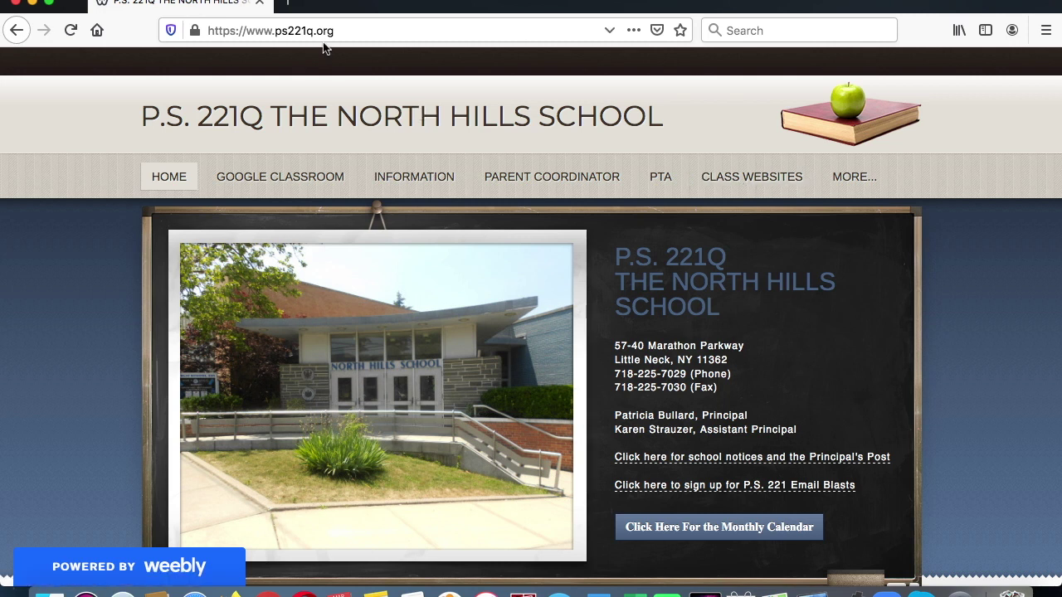
Go to the Class Websites page and scroll down to the grade sections
left_click(752, 184)
scroll(512, 347, "down", 5)
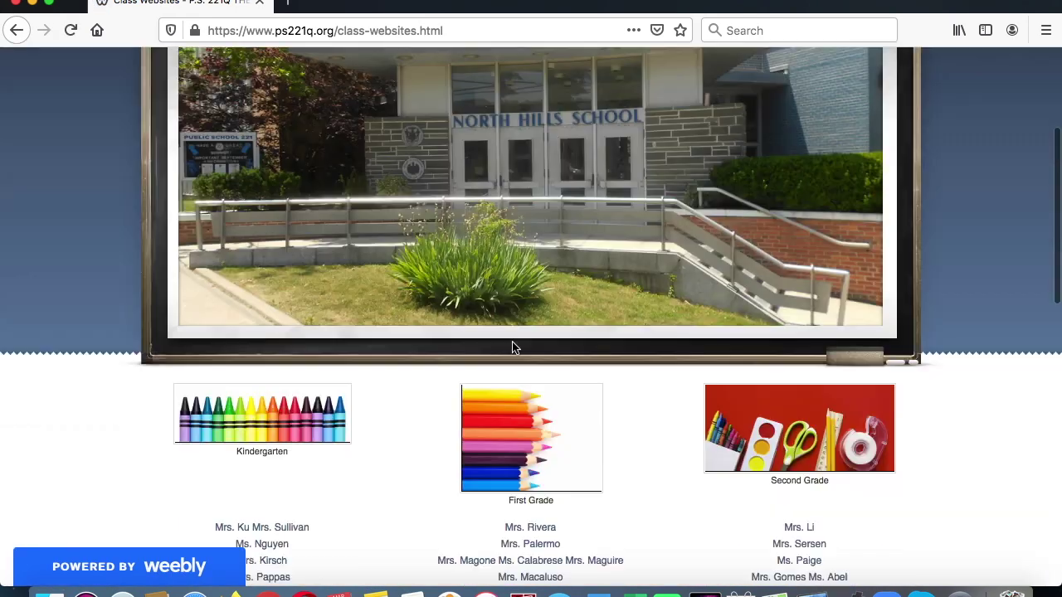
scroll(512, 347, "down", 5)
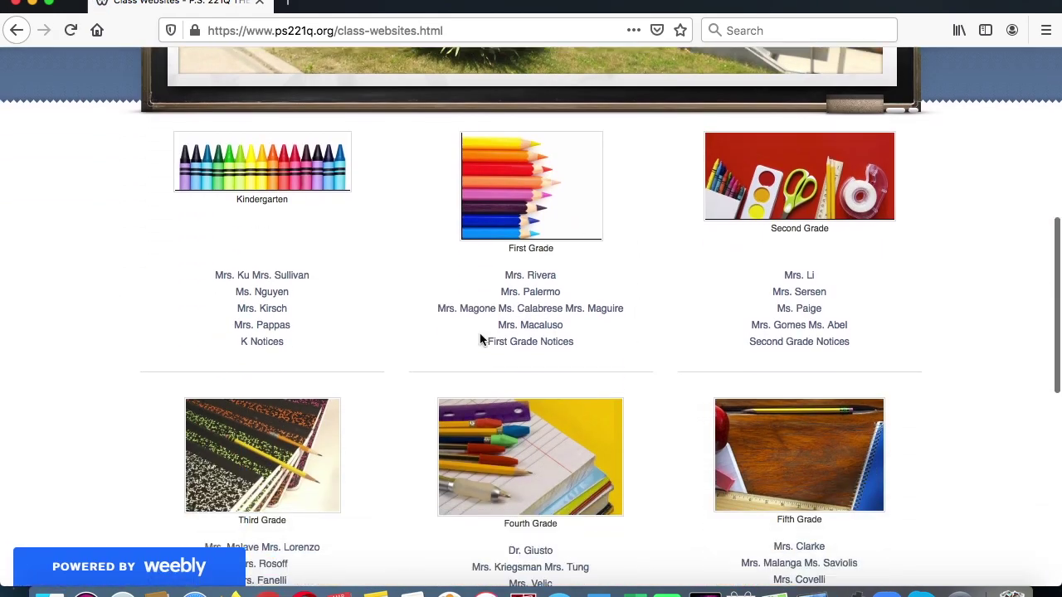
Open the Fifth Grade class website and follow its Think Central resource link
left_click(757, 448)
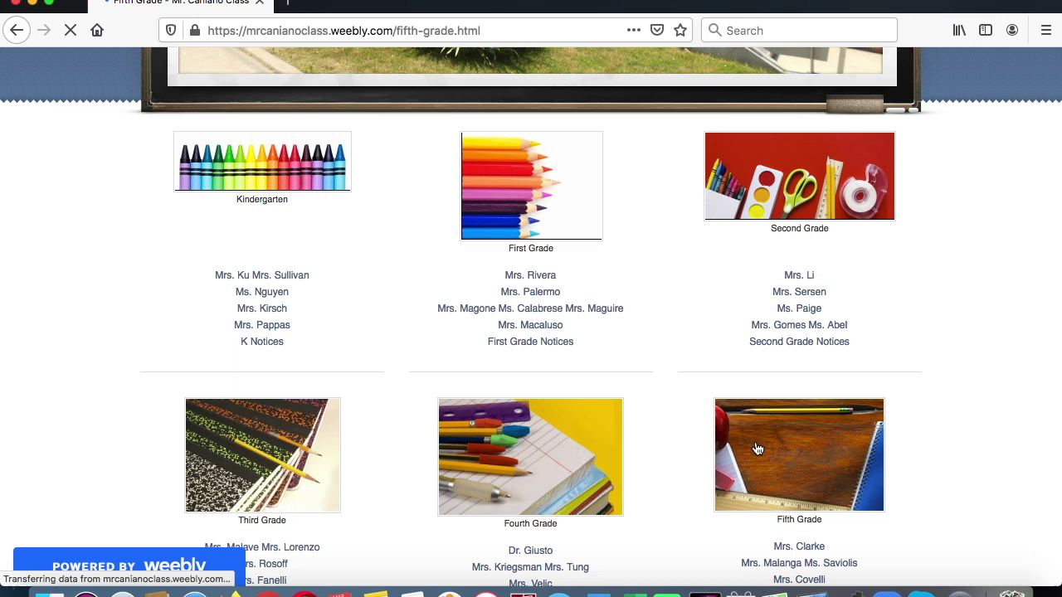
scroll(509, 343, "down", 3)
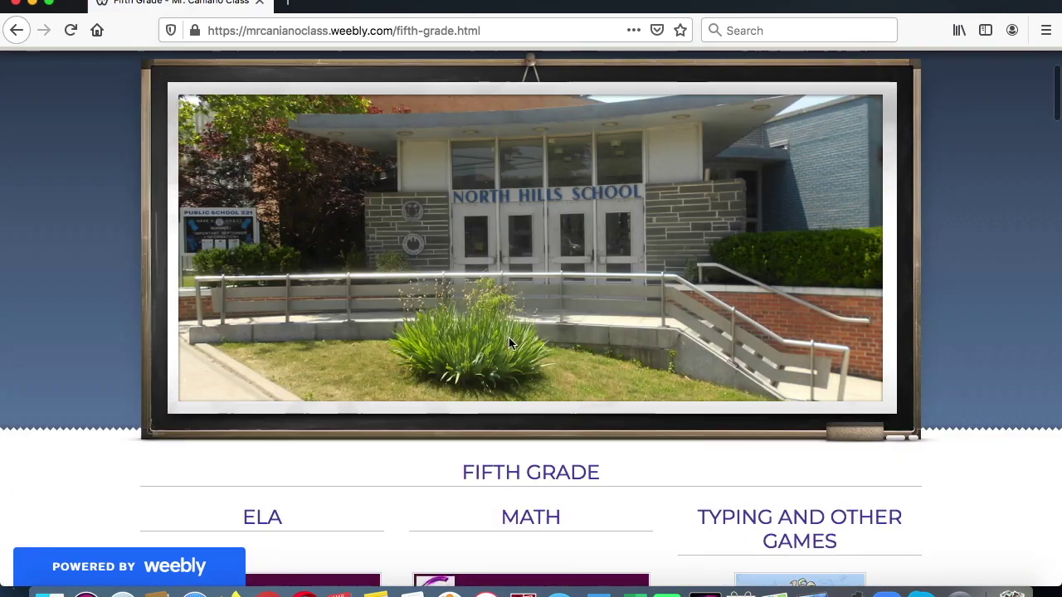
scroll(508, 338, "down", 15)
scroll(280, 339, "down", 8)
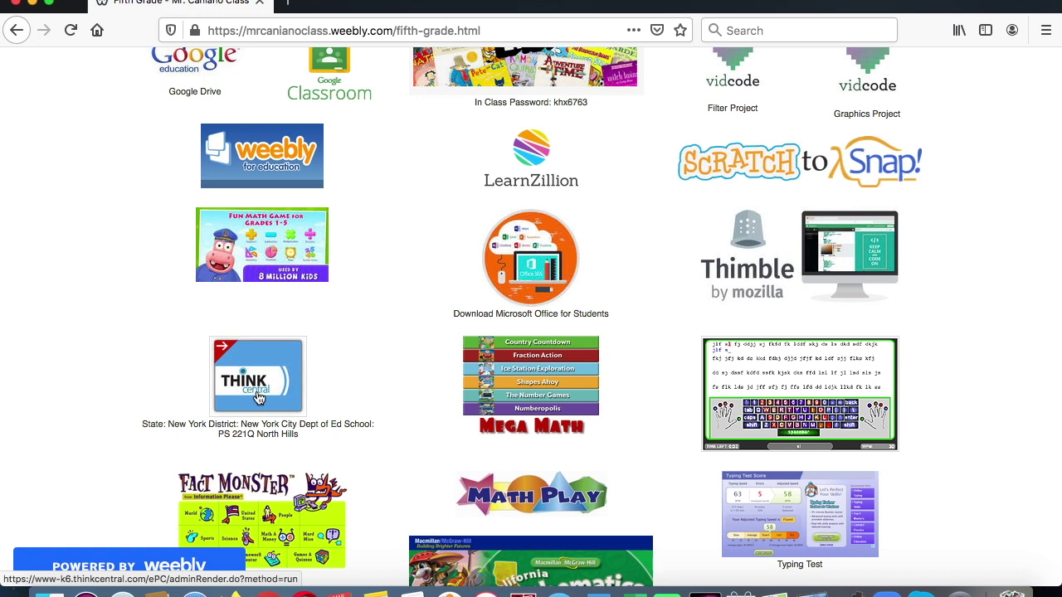
left_click(259, 398)
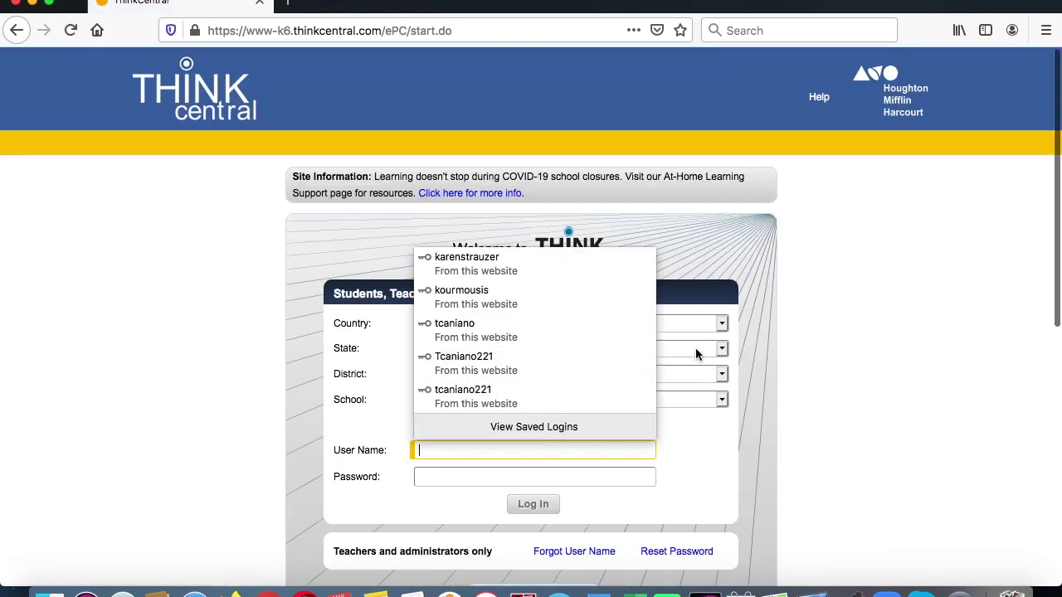
Set the login form's State to NEW YORK
left_click(812, 309)
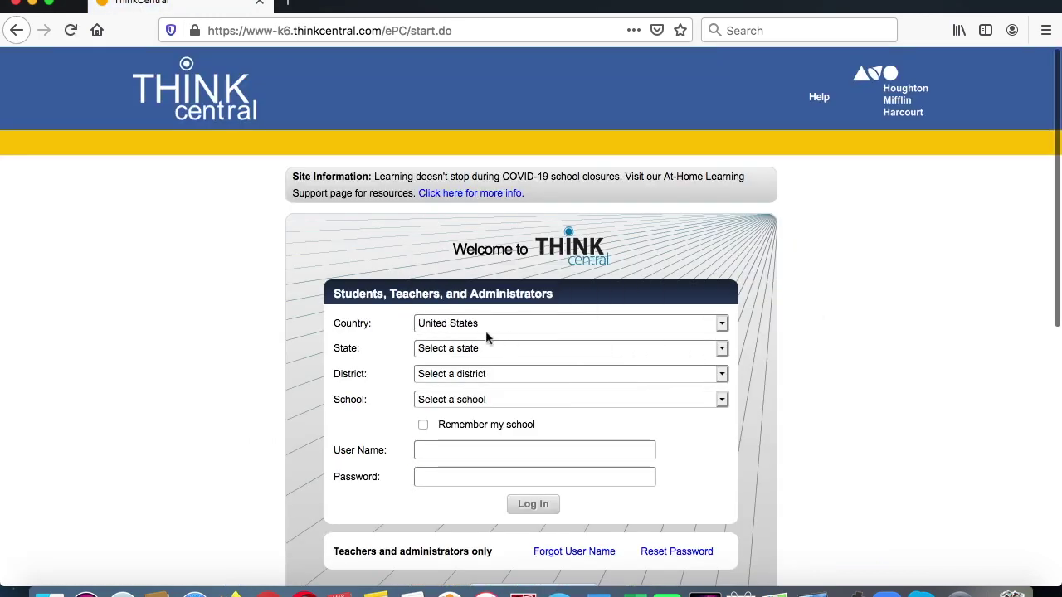
left_click(533, 351)
scroll(516, 241, "down", 5)
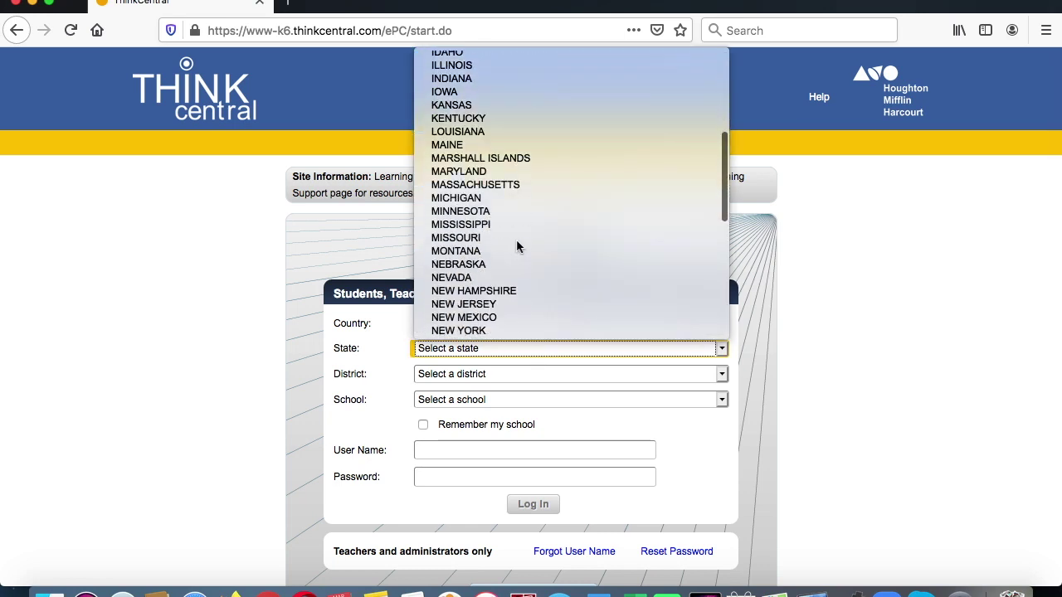
left_click(492, 326)
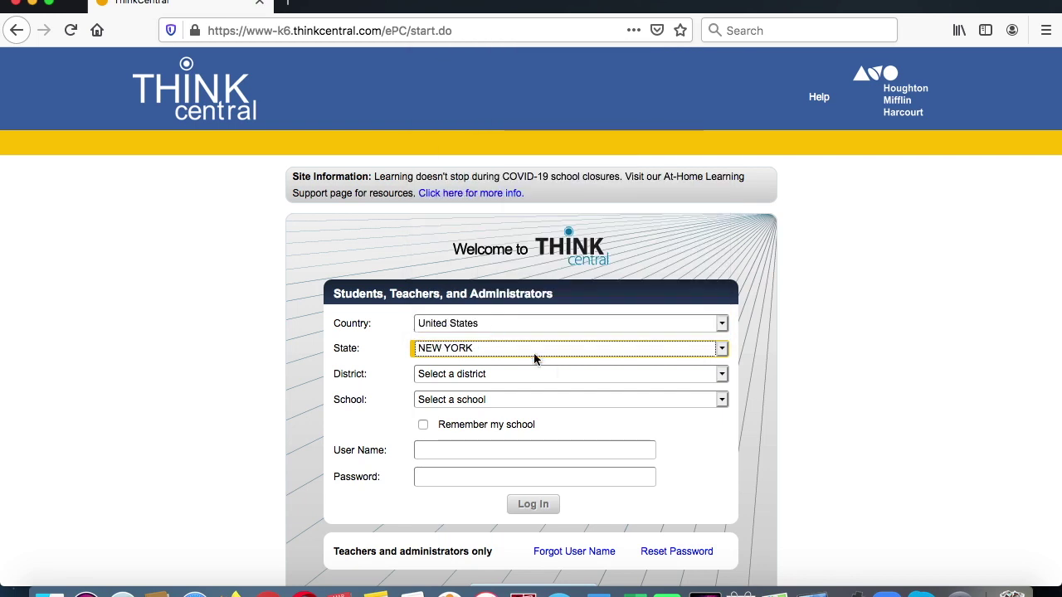
Choose New York City Dept of Ed, New York 10007 as the district
left_click(576, 374)
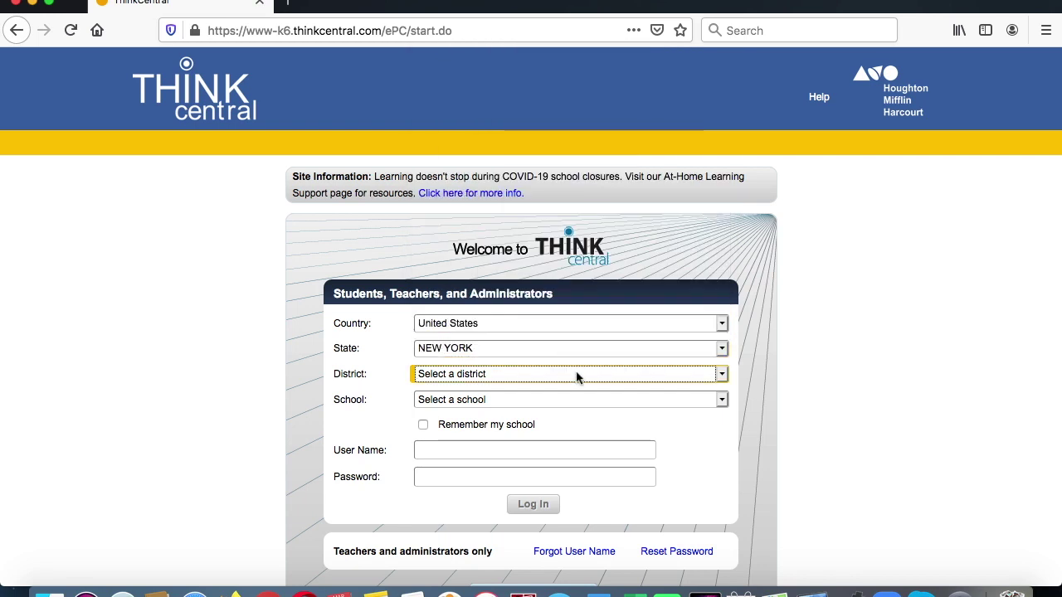
scroll(555, 214, "down", 10)
scroll(556, 214, "down", 20)
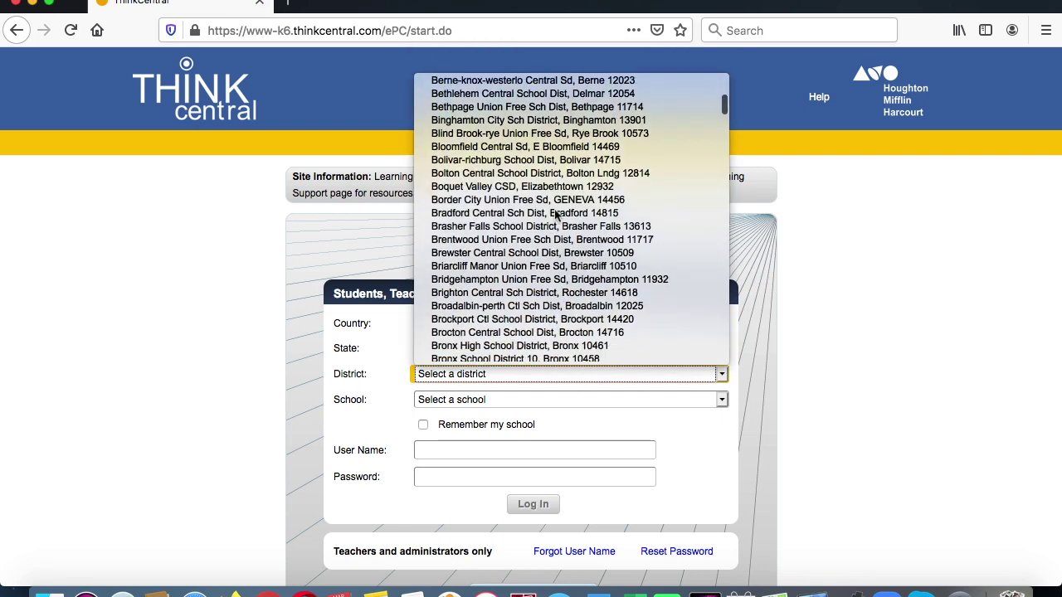
scroll(556, 214, "down", 20)
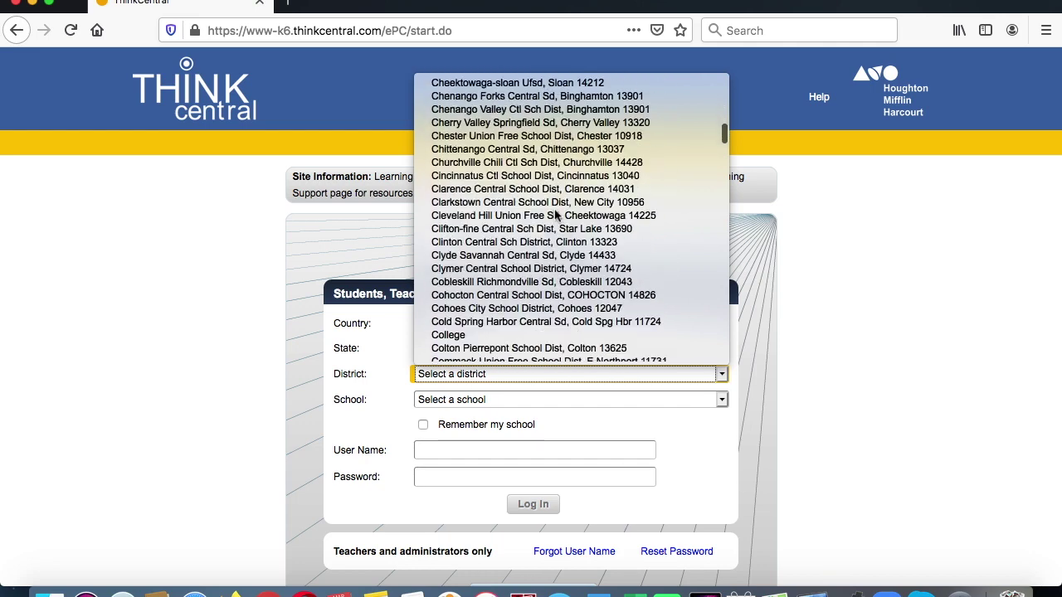
scroll(556, 214, "down", 20)
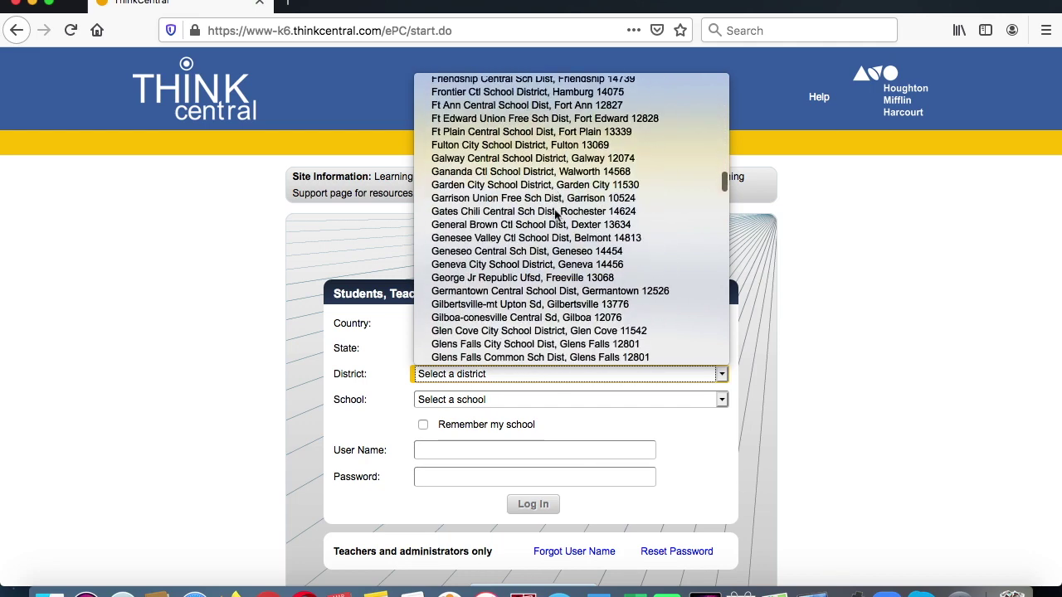
scroll(556, 214, "down", 20)
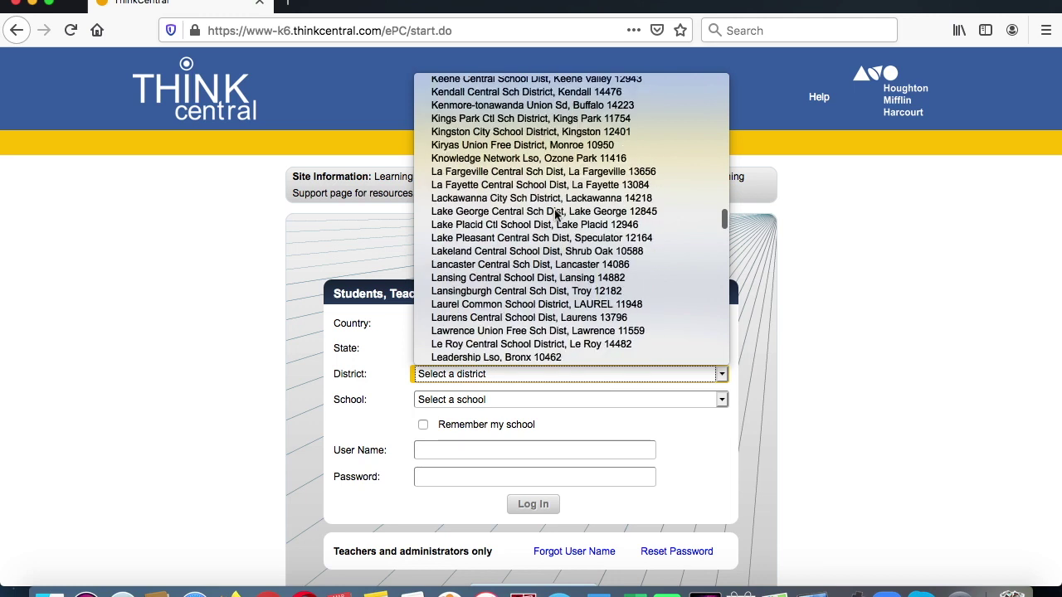
scroll(556, 214, "down", 20)
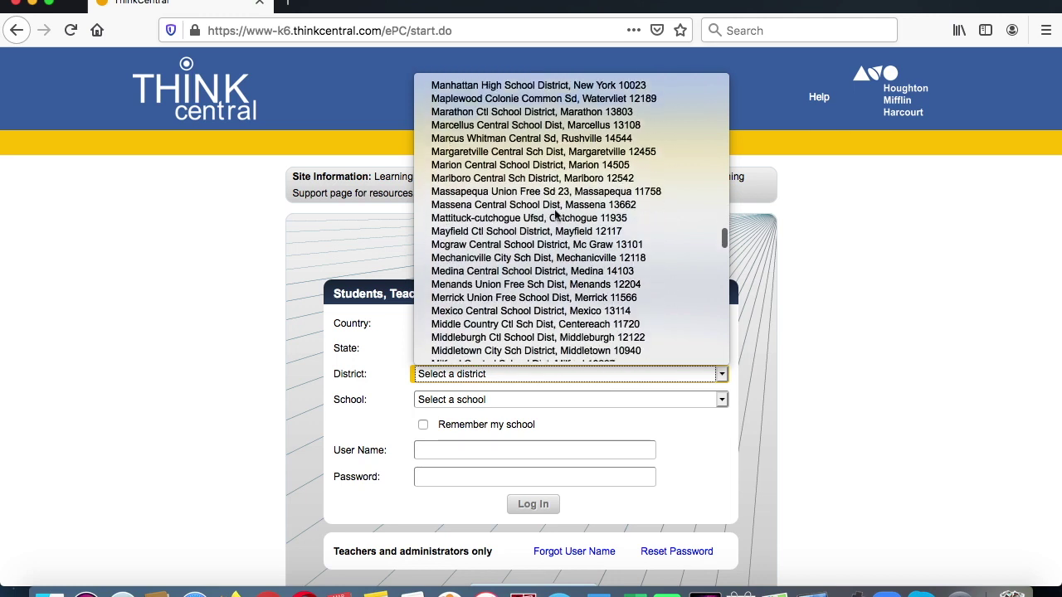
scroll(555, 214, "down", 3)
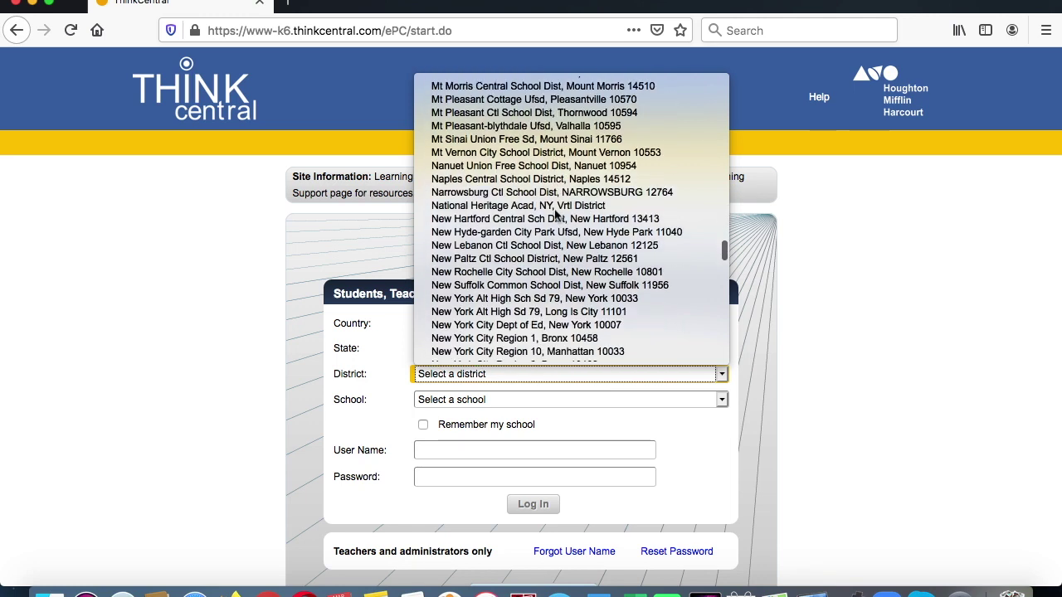
left_click(544, 332)
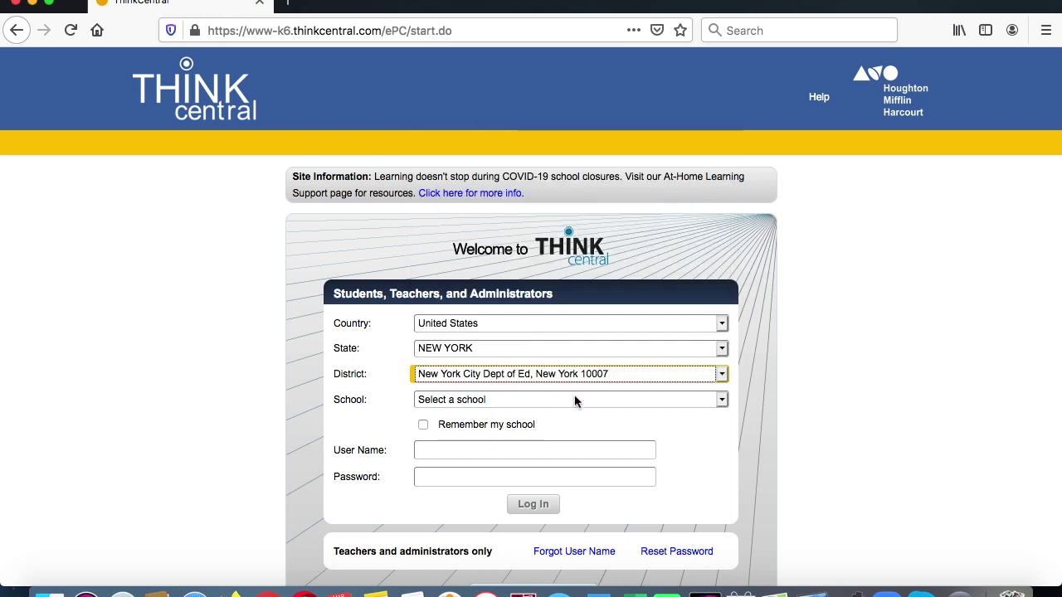
Pick Ps 221 North Hills, Little Neck 11362 from the School list
left_click(721, 400)
scroll(610, 248, "down", 15)
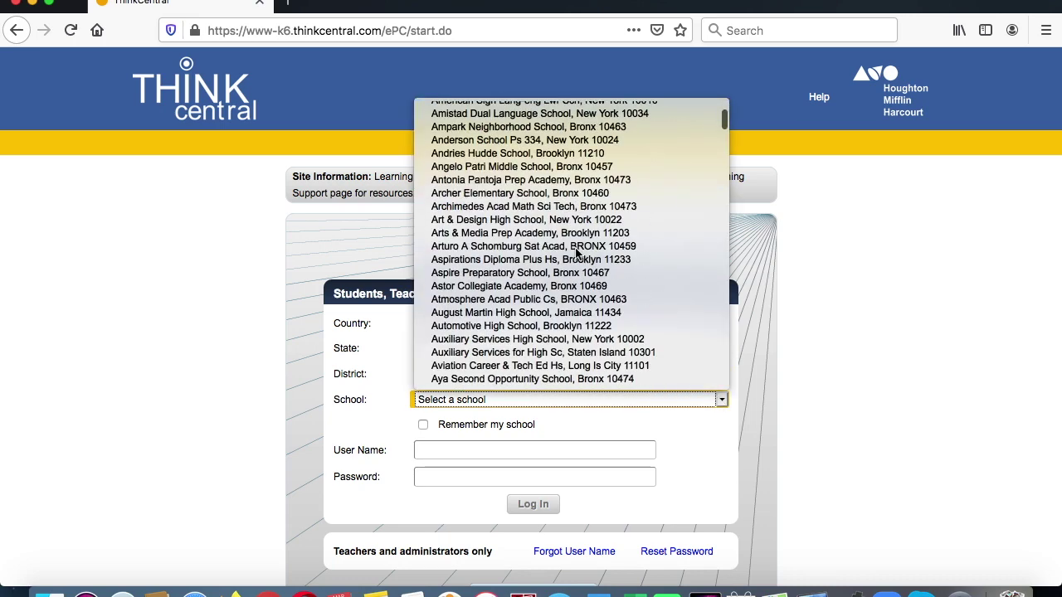
scroll(576, 253, "down", 20)
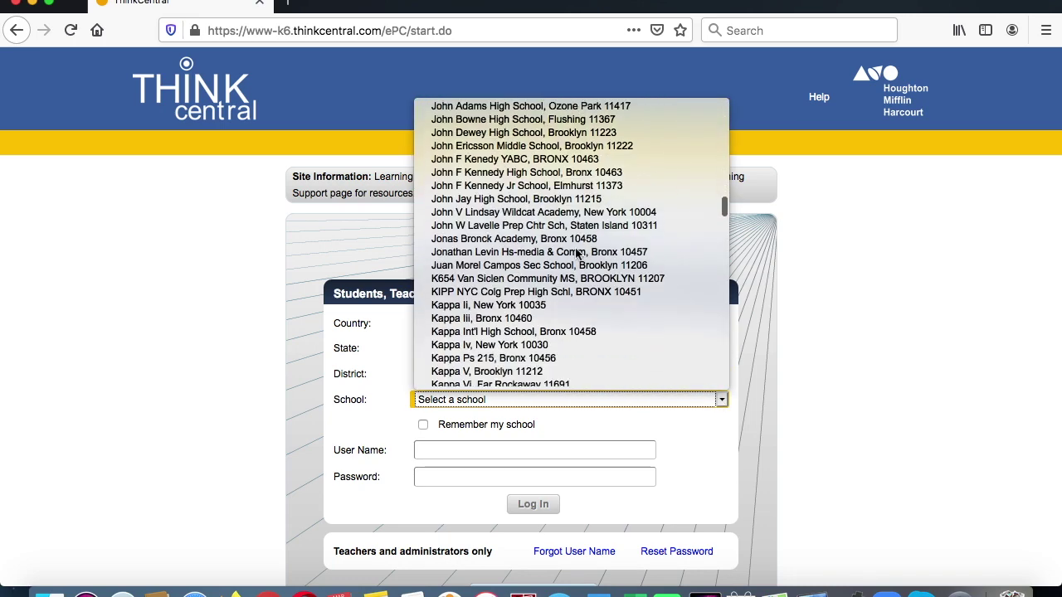
scroll(576, 253, "down", 20)
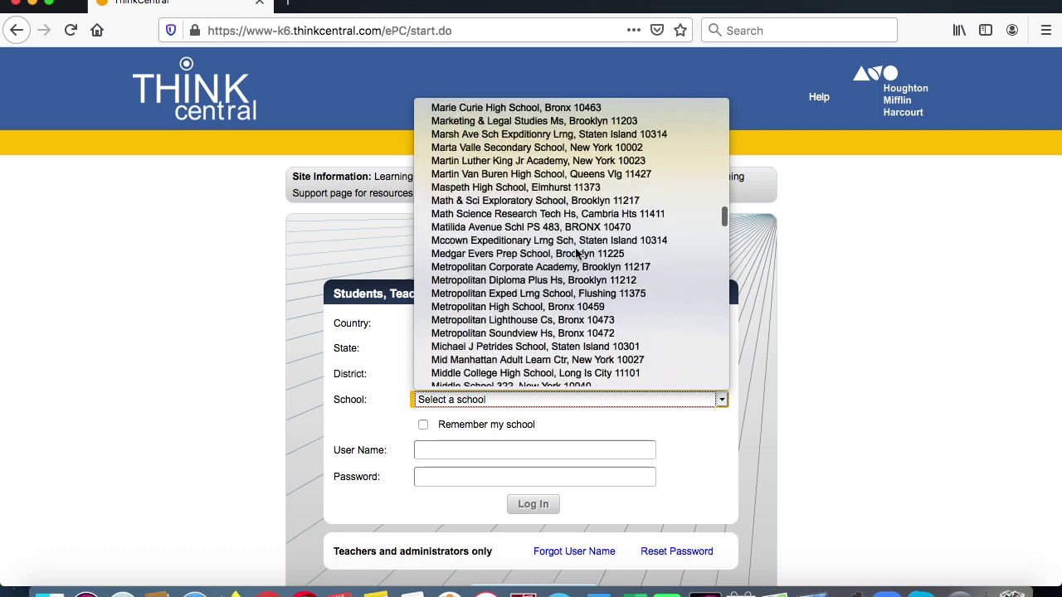
scroll(577, 254, "down", 20)
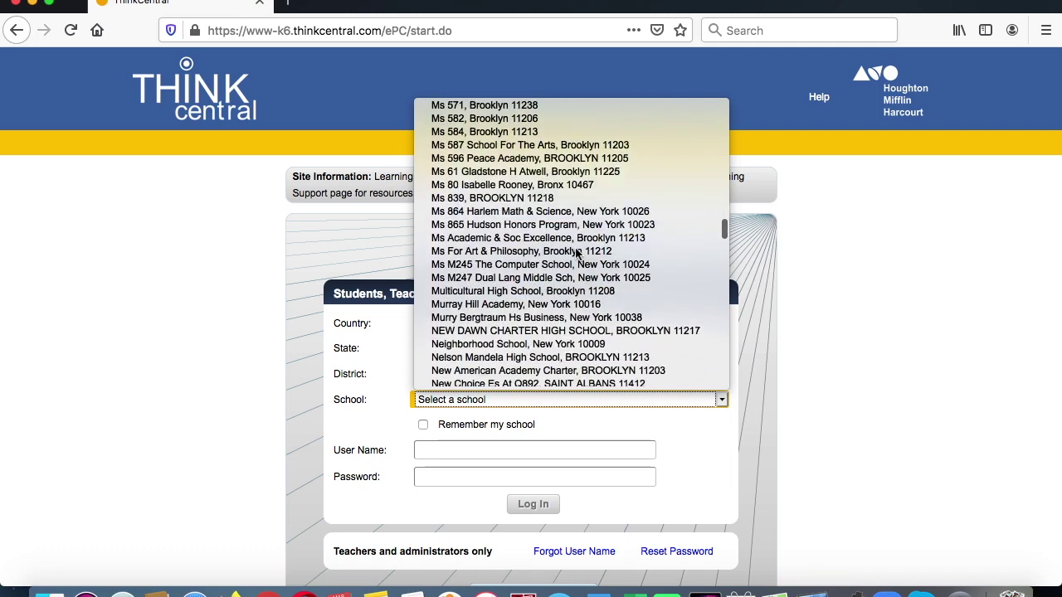
scroll(577, 253, "down", 20)
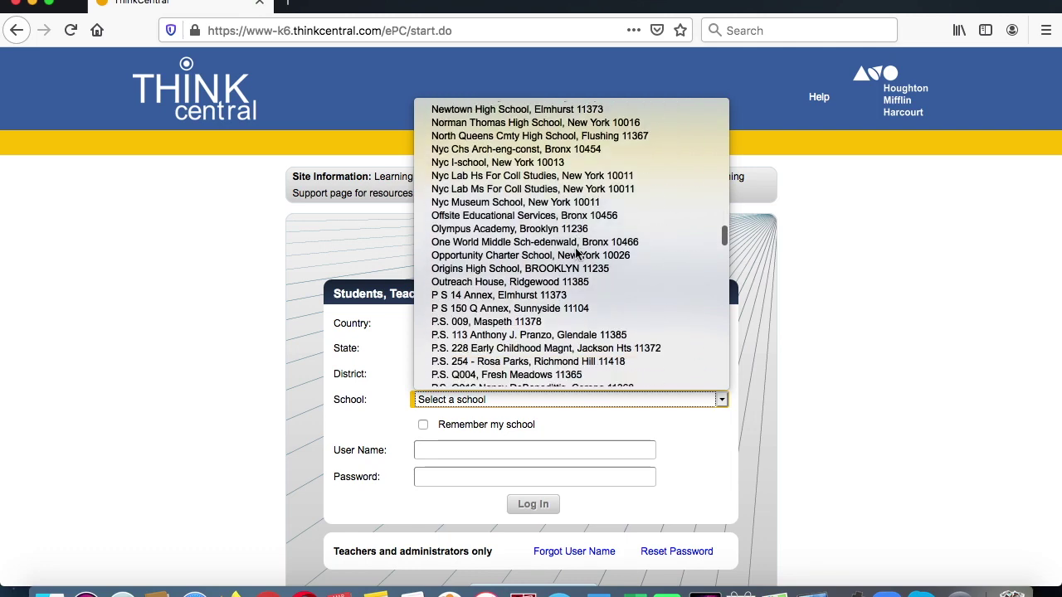
scroll(577, 253, "down", 20)
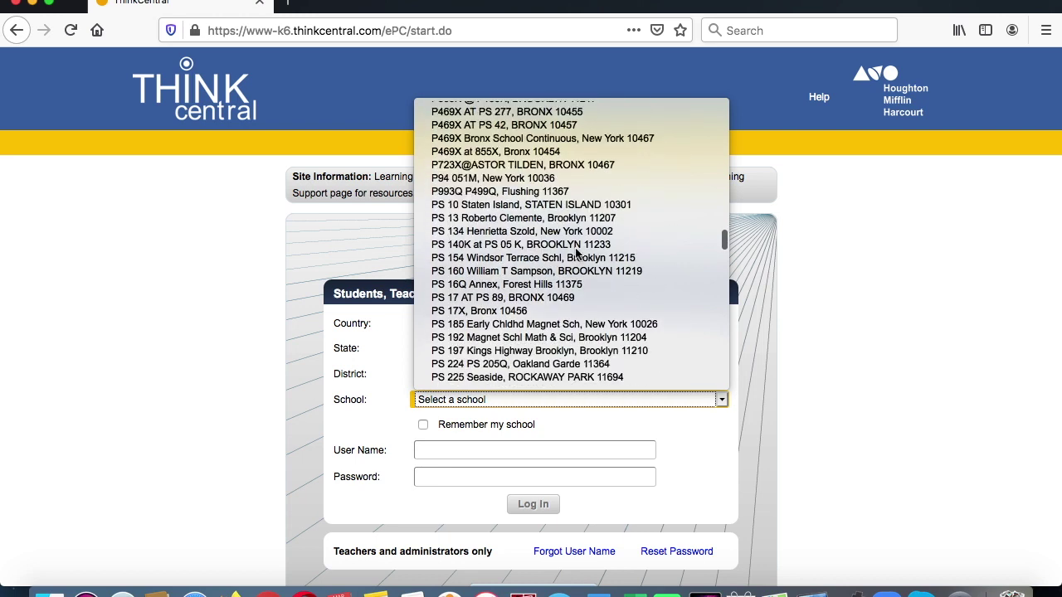
scroll(577, 253, "down", 1)
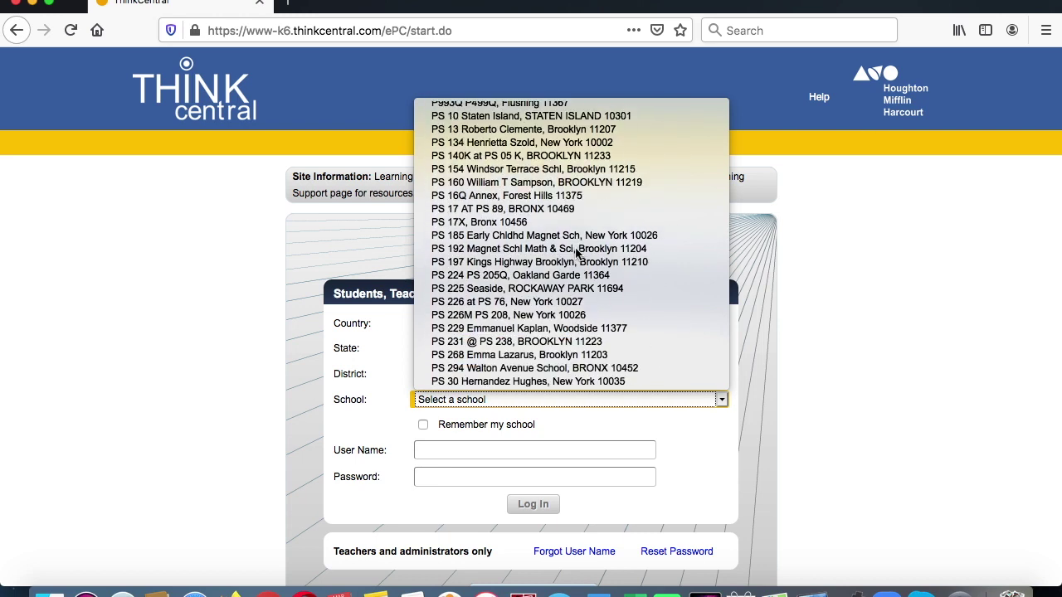
scroll(514, 291, "down", 20)
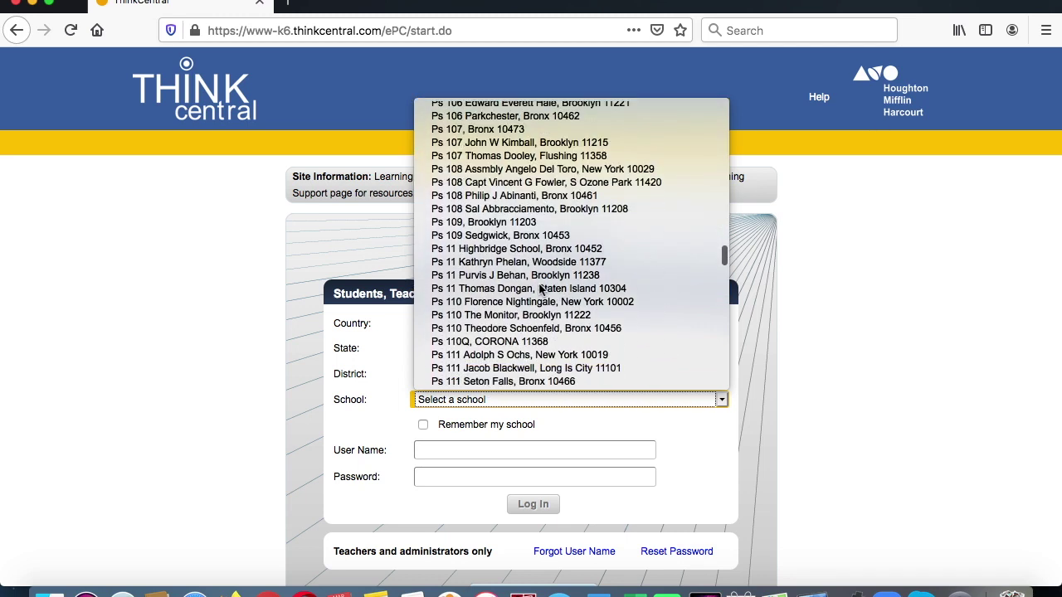
scroll(540, 288, "down", 15)
scroll(540, 288, "down", 15)
scroll(540, 288, "down", 15)
scroll(540, 288, "down", 15)
scroll(540, 288, "down", 15)
scroll(540, 288, "down", 8)
scroll(540, 288, "down", 9)
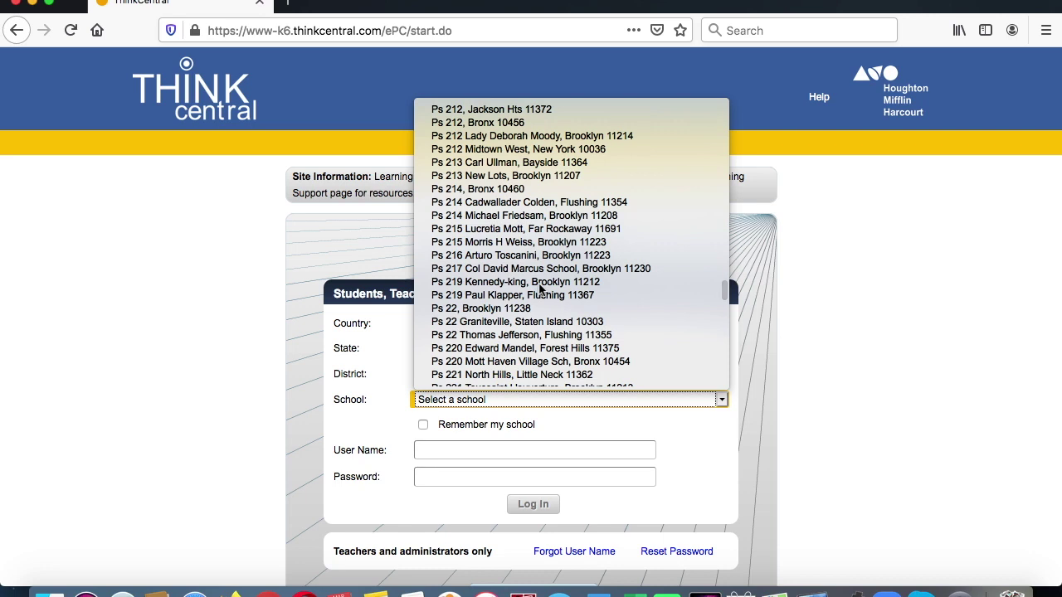
left_click(499, 375)
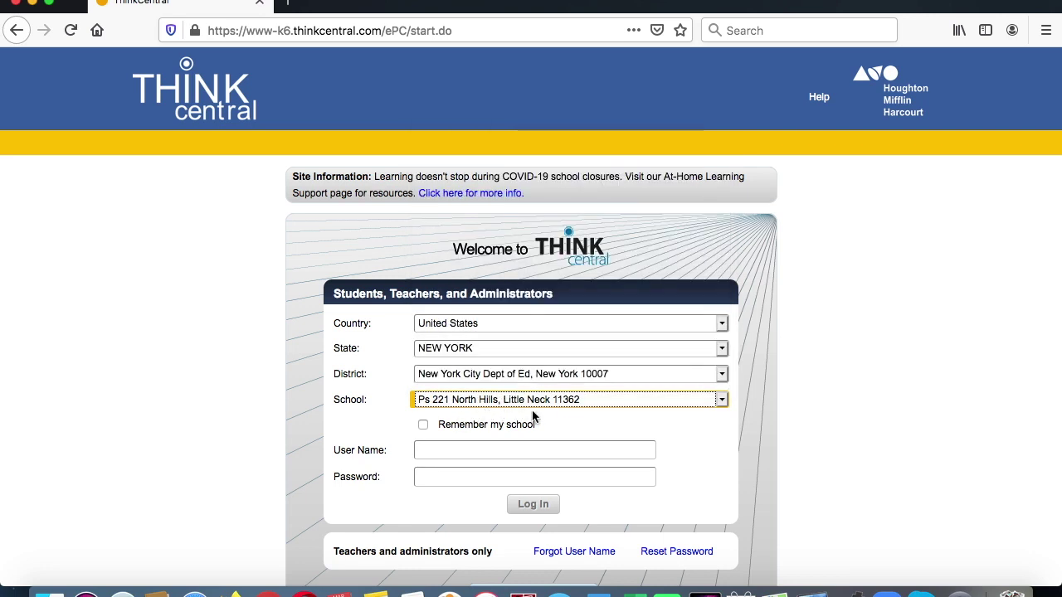
Check Remember my school, then enter the student's user name and password
left_click(423, 424)
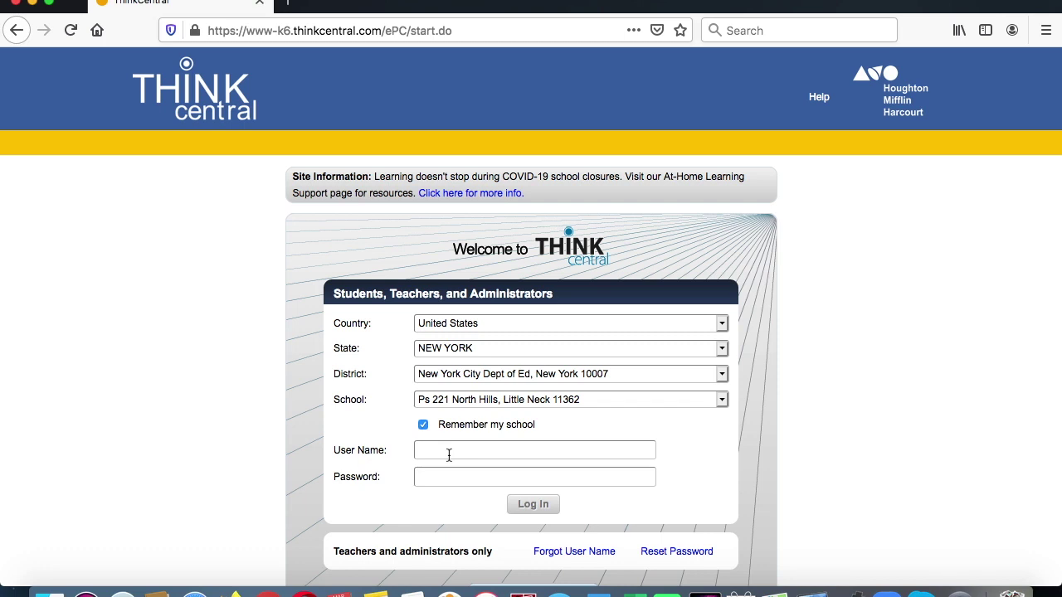
left_click(448, 455)
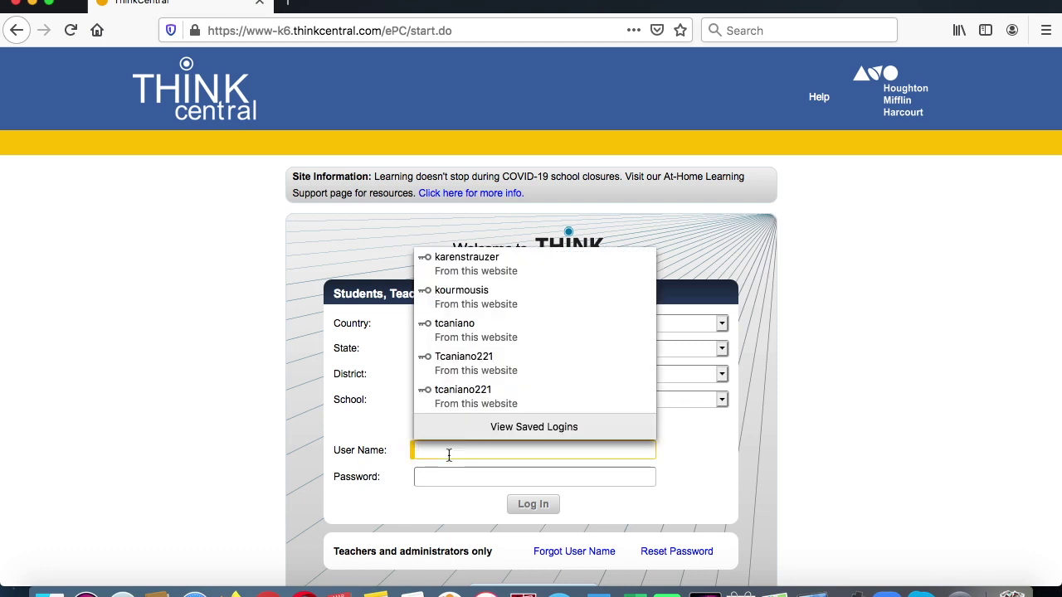
type("20johnsmith")
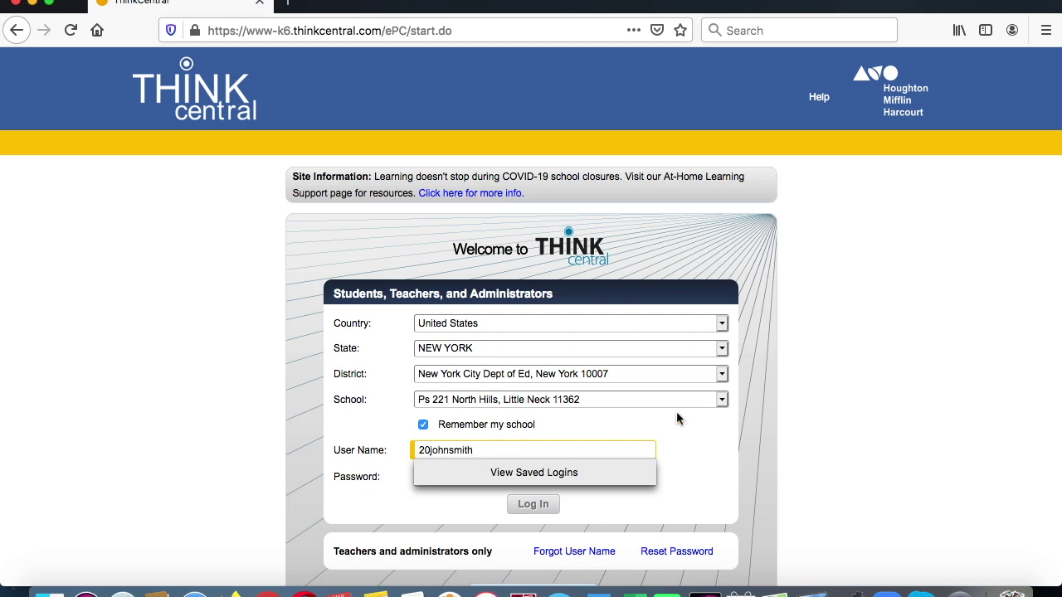
left_click(691, 433)
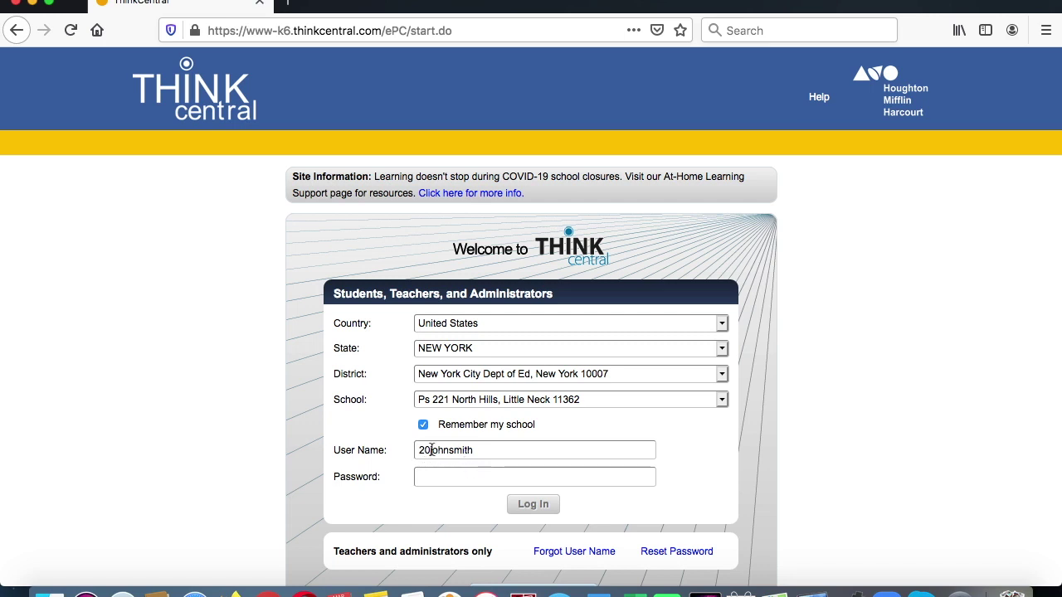
left_click(457, 473)
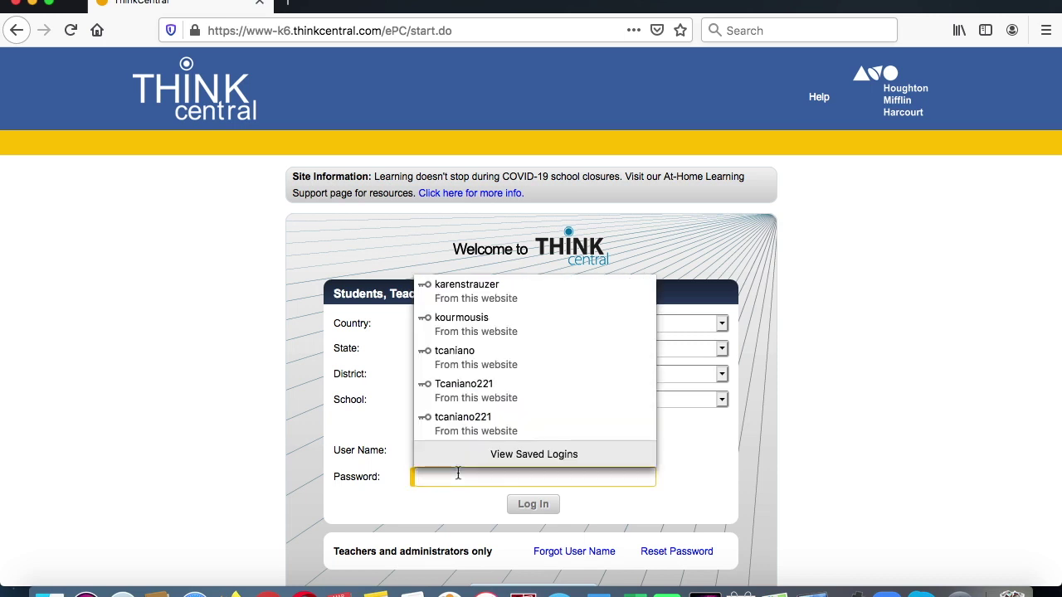
type("•")
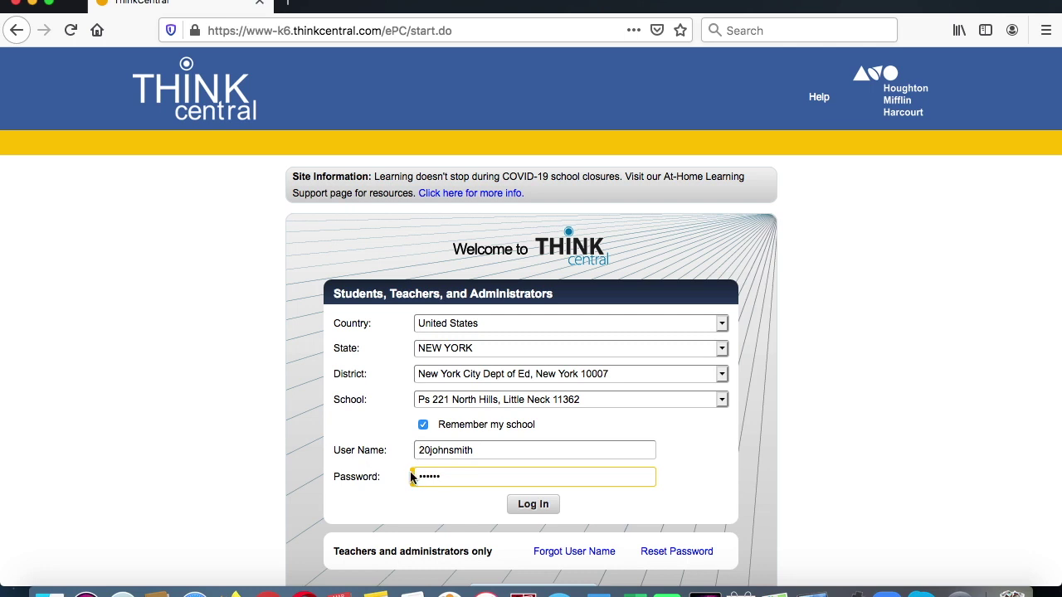
Log in without saving the login in Firefox, then open My Library
left_click(543, 512)
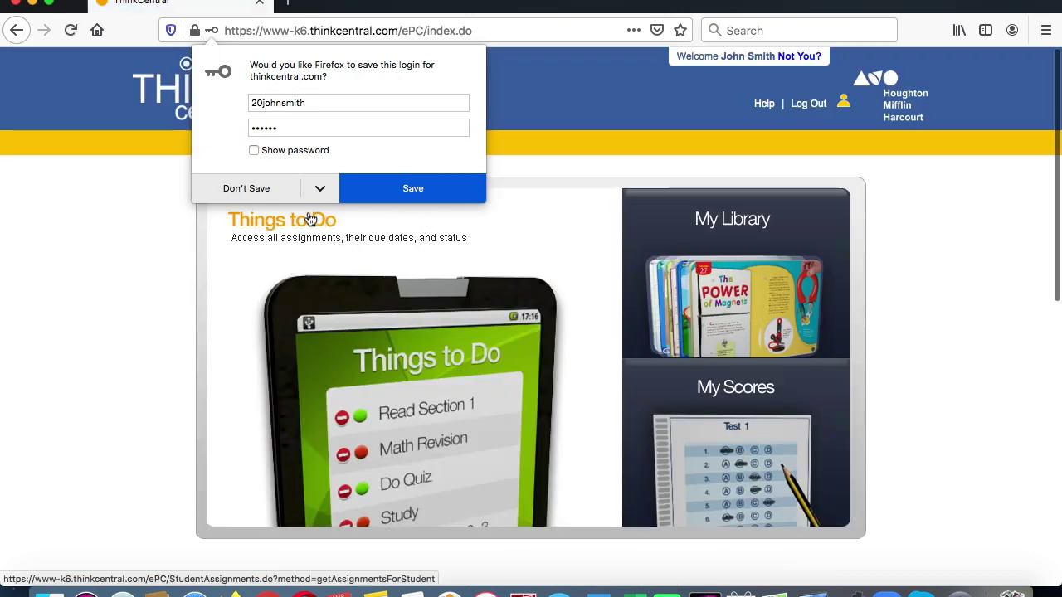
left_click(268, 190)
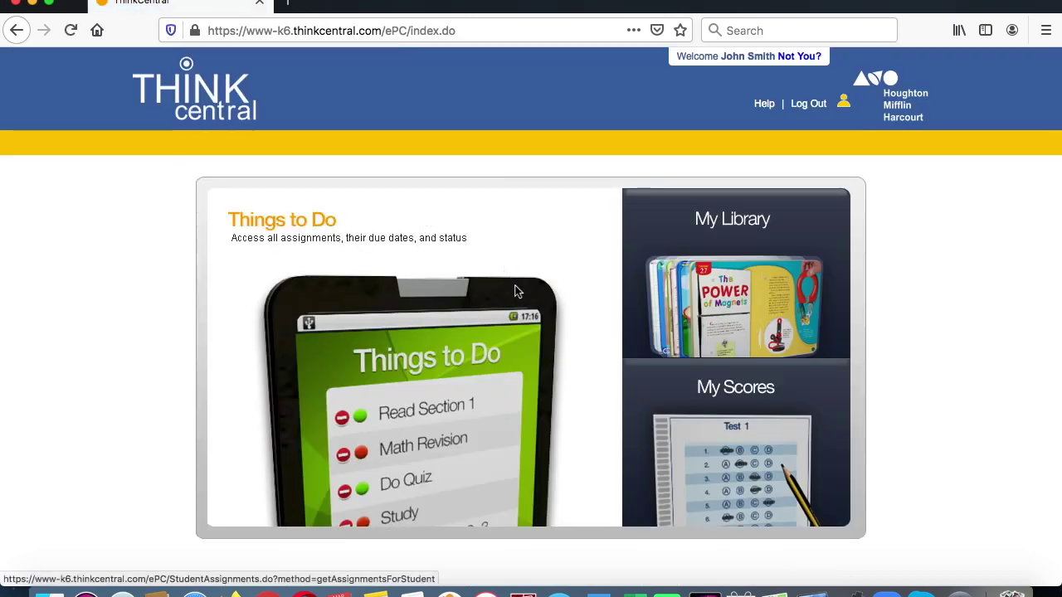
left_click(705, 266)
Browse the Mathematics products, such as GO Math! Enrich Book (SE), G5
scroll(545, 284, "down", 3)
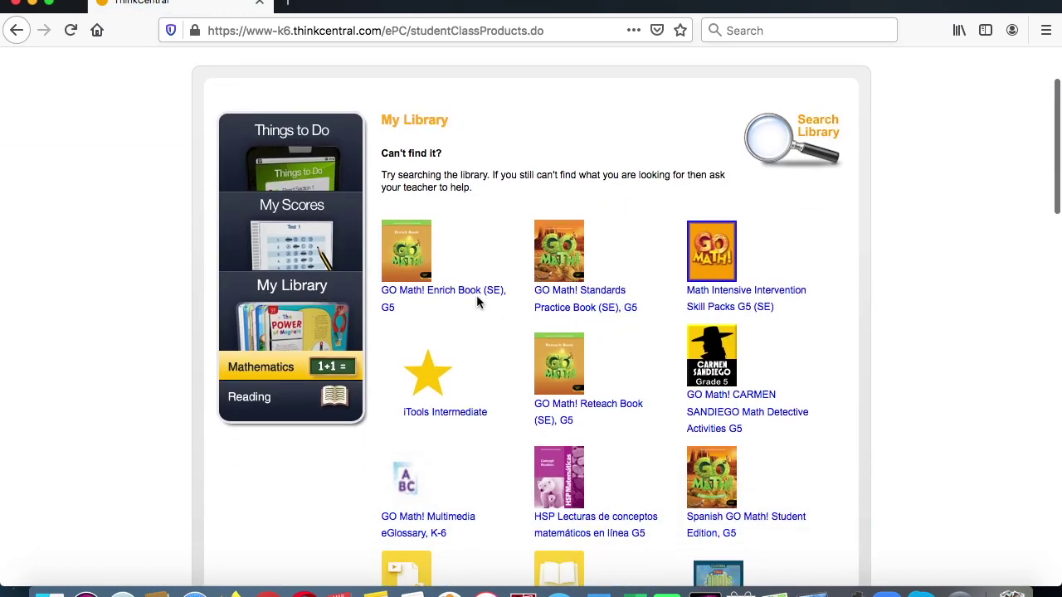
scroll(709, 355, "down", 1)
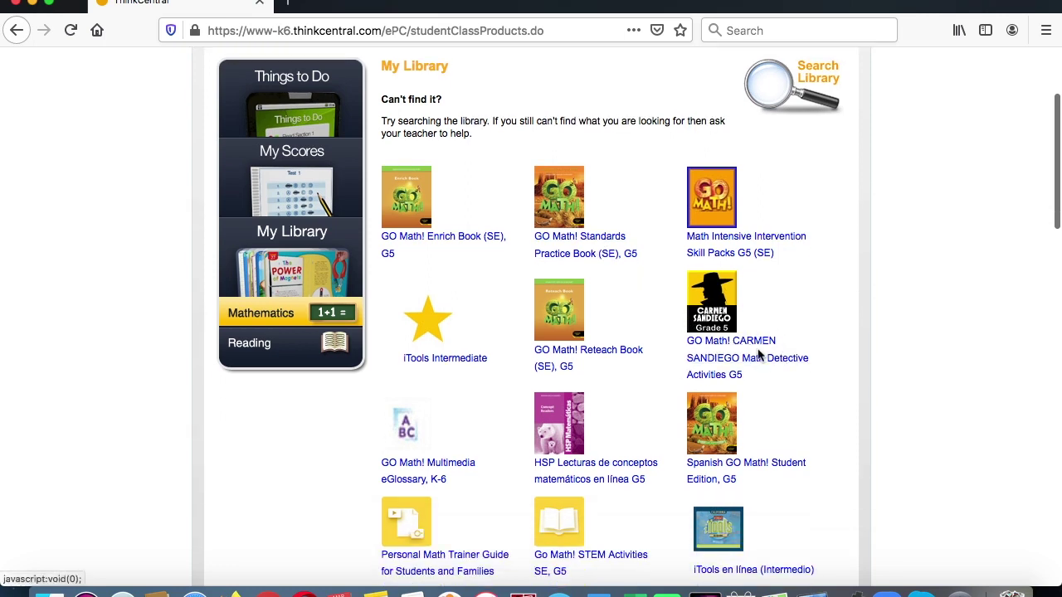
scroll(838, 330, "down", 2)
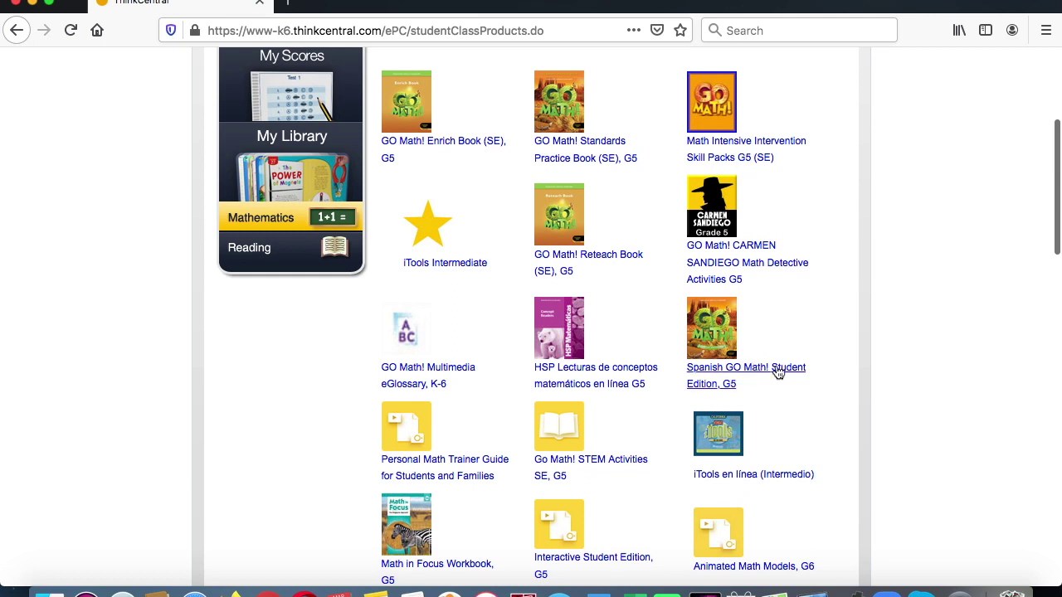
scroll(784, 378, "down", 1)
scroll(510, 461, "down", 2)
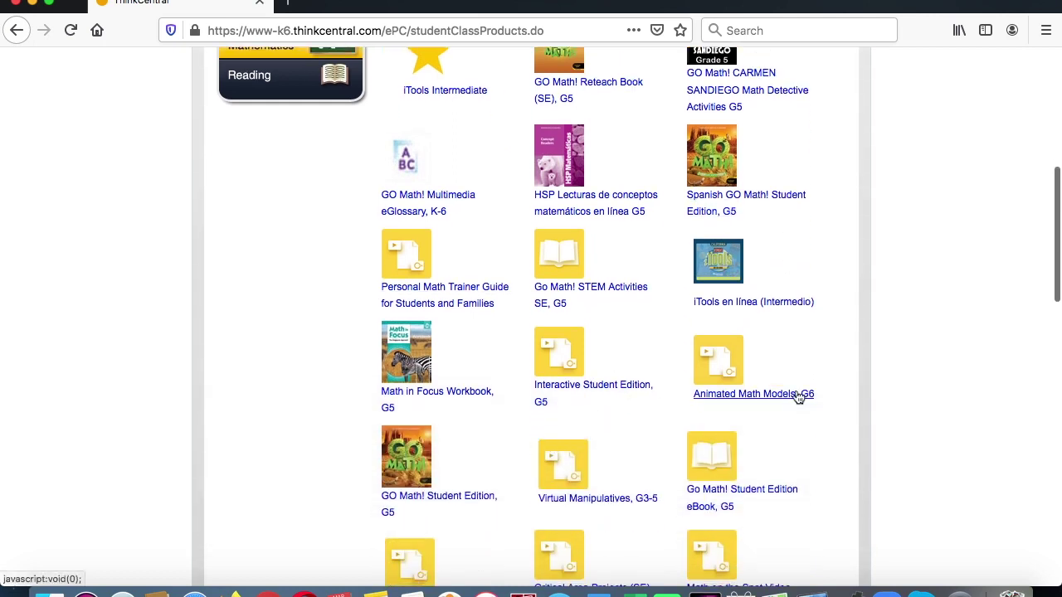
scroll(792, 382, "down", 1)
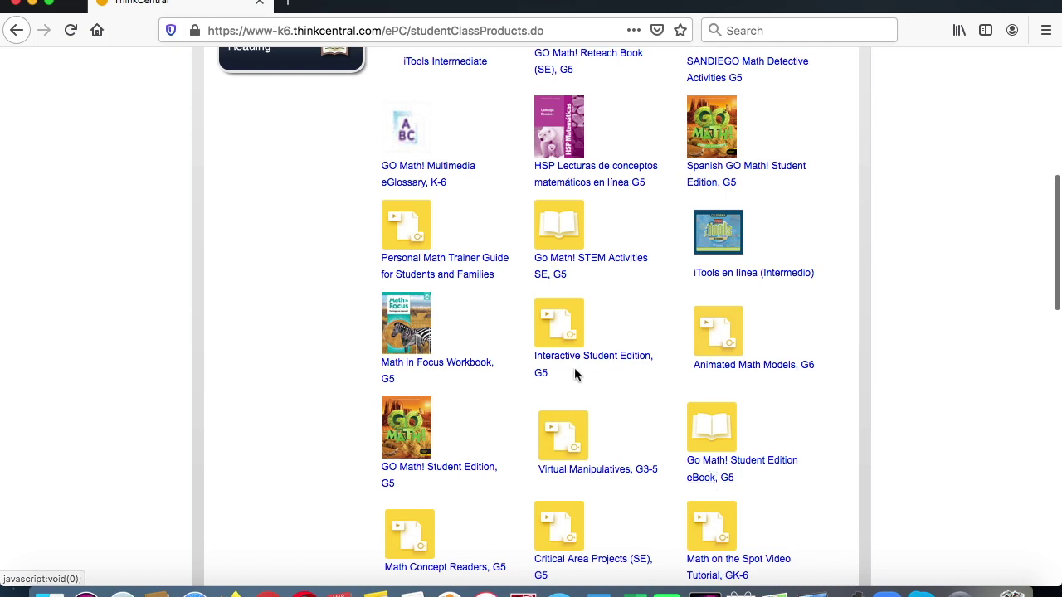
scroll(423, 441, "down", 1)
scroll(423, 441, "down", 5)
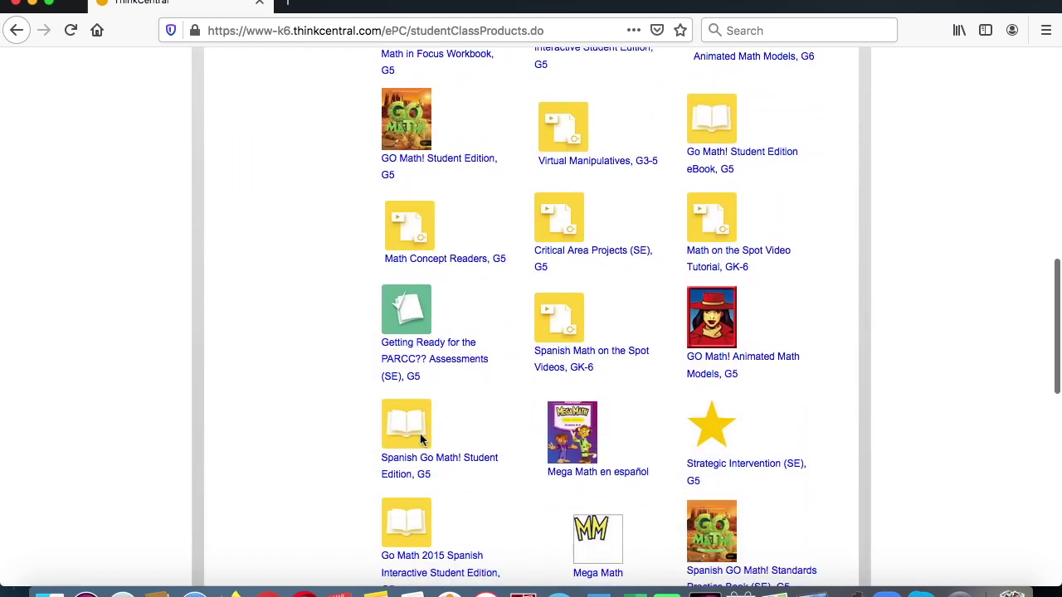
scroll(420, 440, "down", 1)
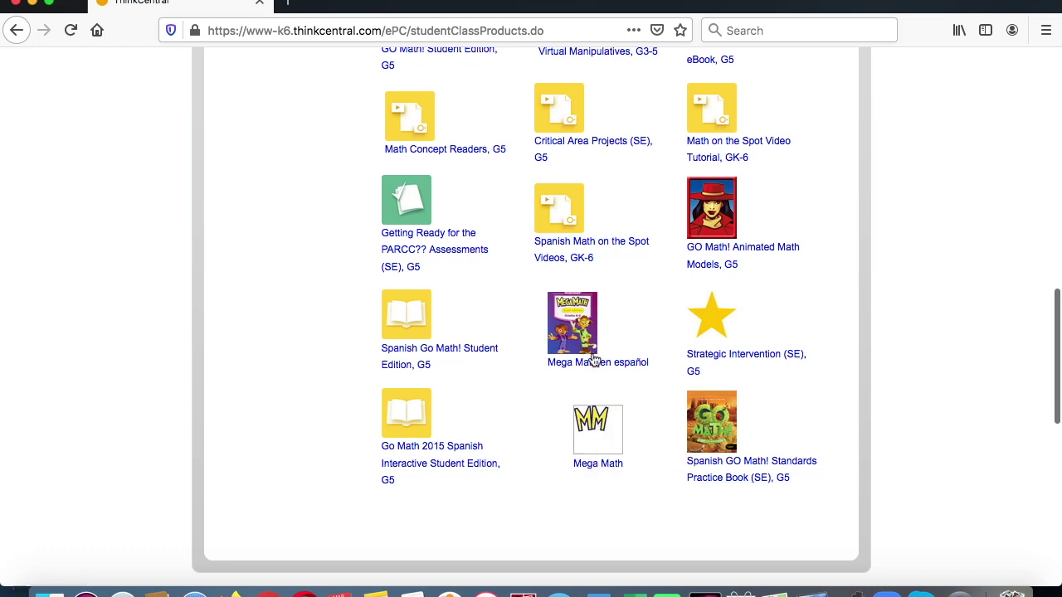
scroll(497, 446, "up", 10)
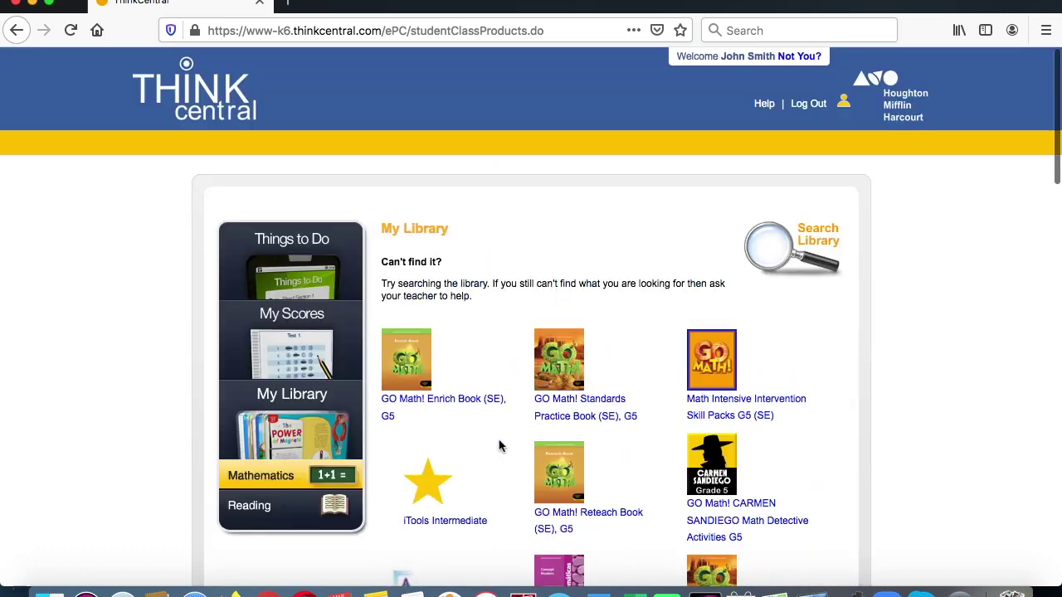
scroll(585, 440, "down", 1)
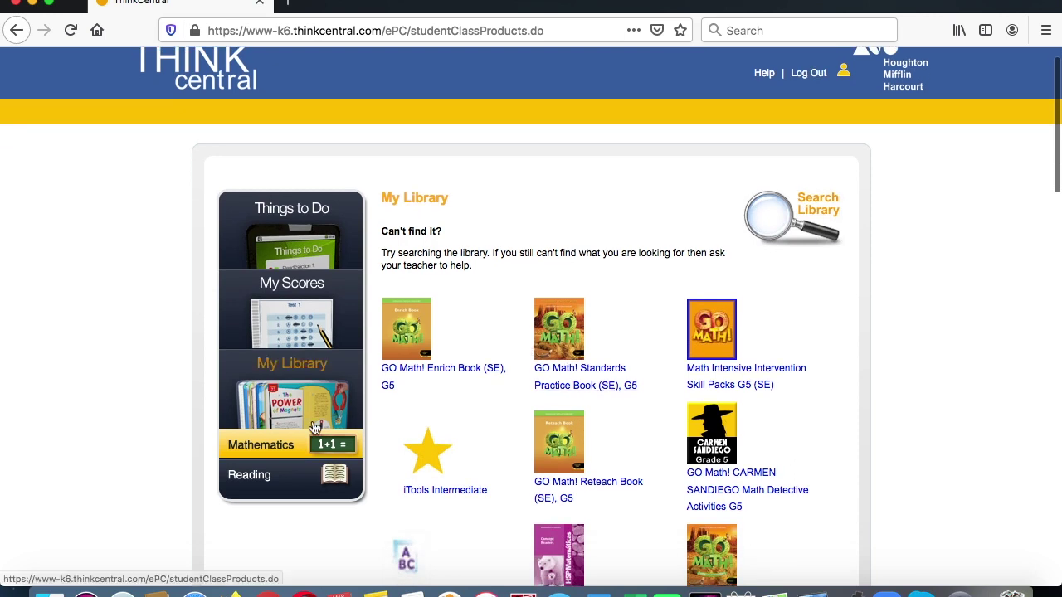
left_click(318, 248)
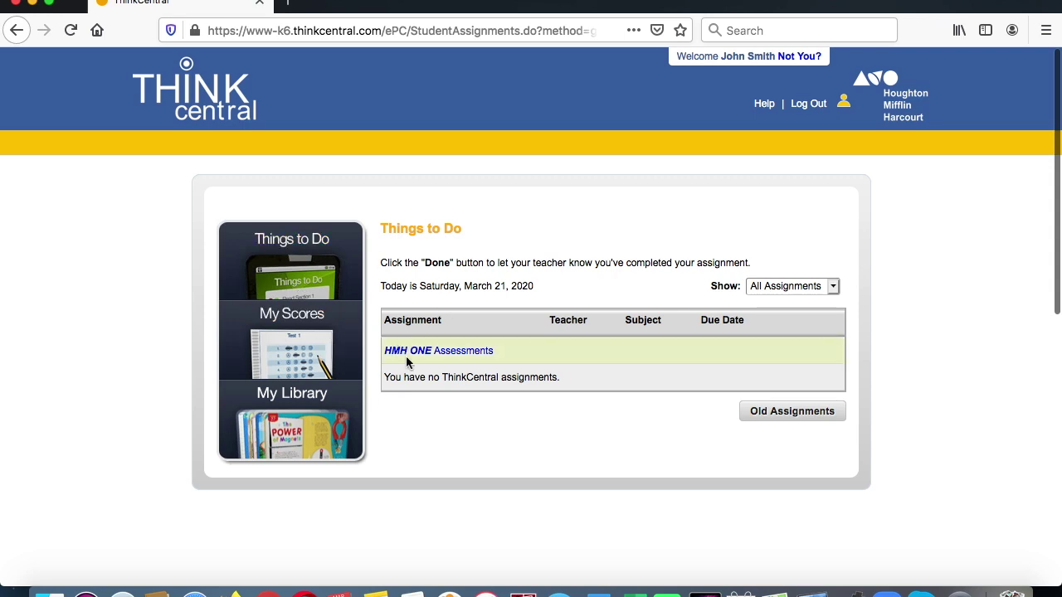
left_click(336, 416)
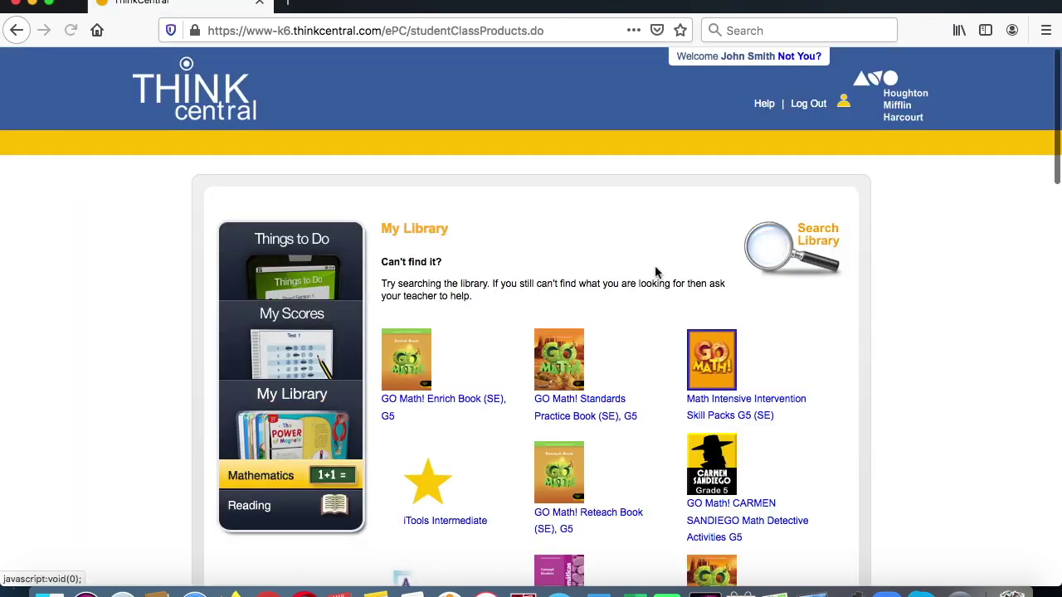